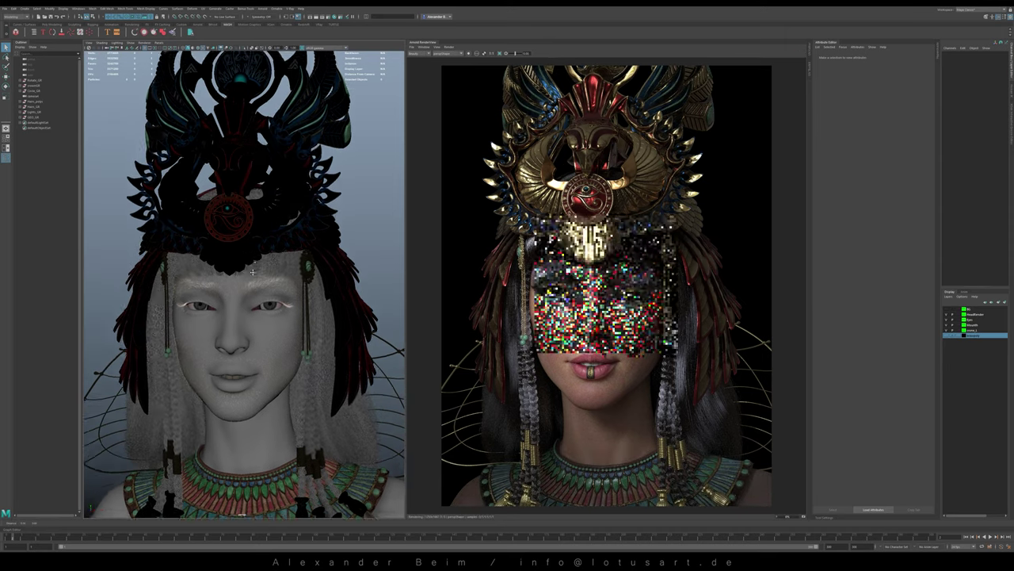
- Orbit around the headdress crown and side, then return to a front view of the face
alt+middle_drag(270, 367, 241, 514)
alt+middle_drag(235, 316, 230, 327)
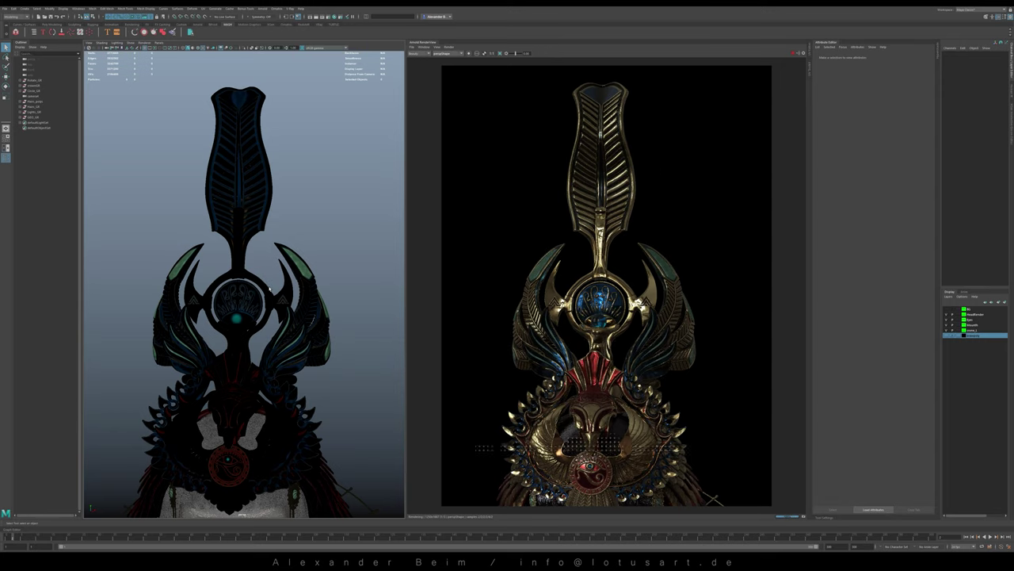
alt+drag(210, 346, 233, 362)
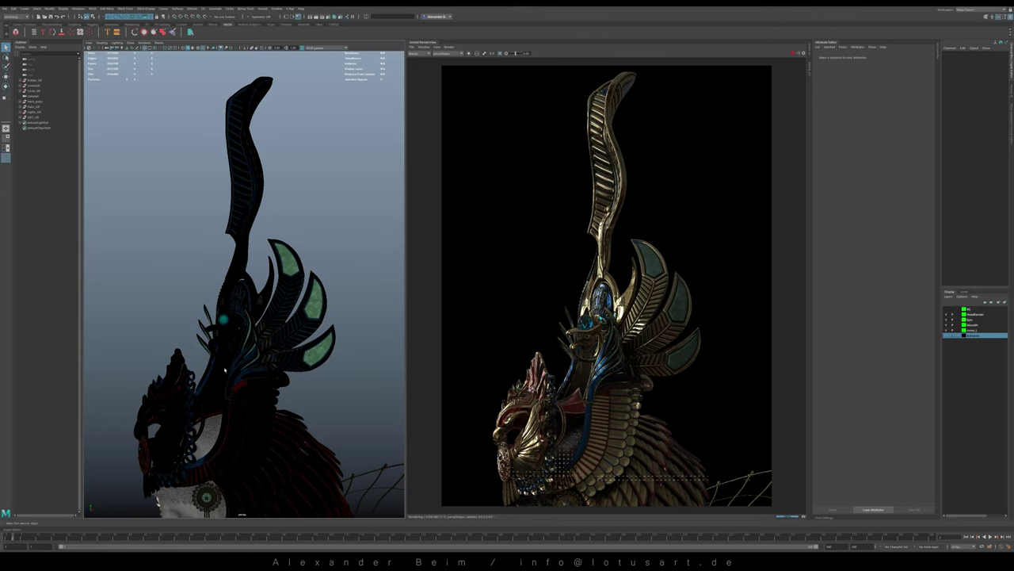
alt+drag(224, 371, 249, 300)
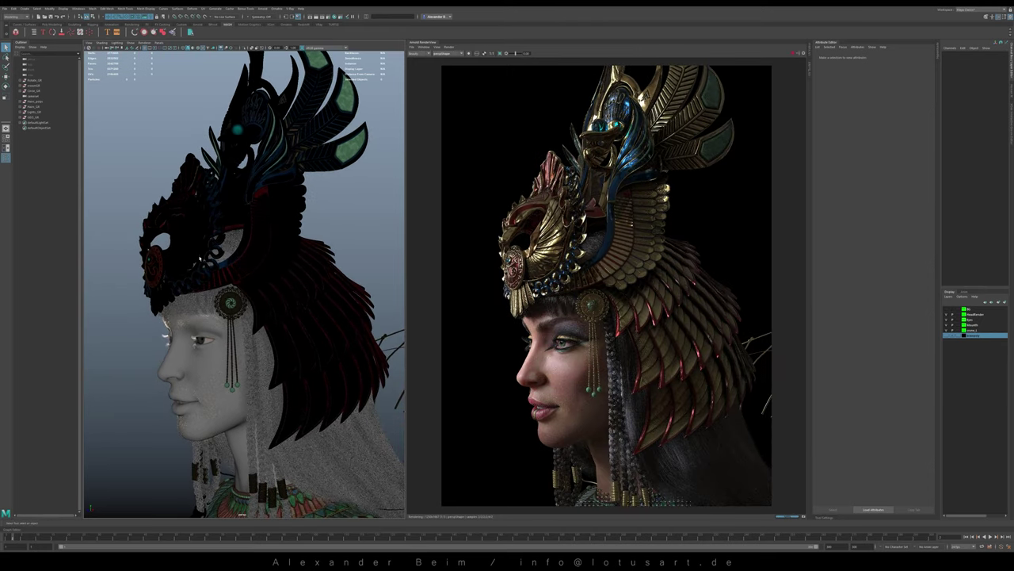
alt+drag(351, 302, 296, 242)
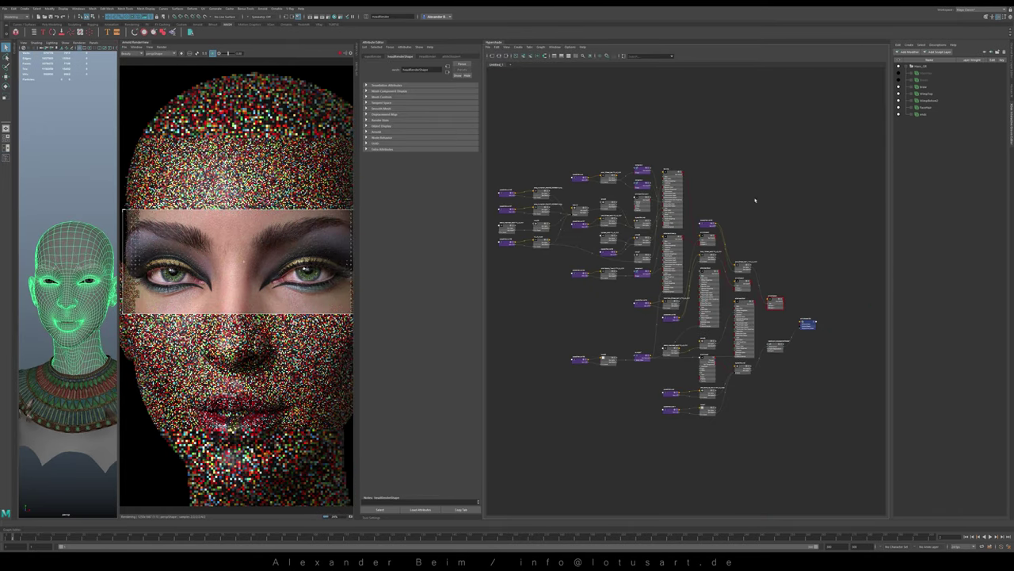
- Widen the render view and inspect the eye shader's file texture and Arnold utility nodes
drag(483, 184, 640, 184)
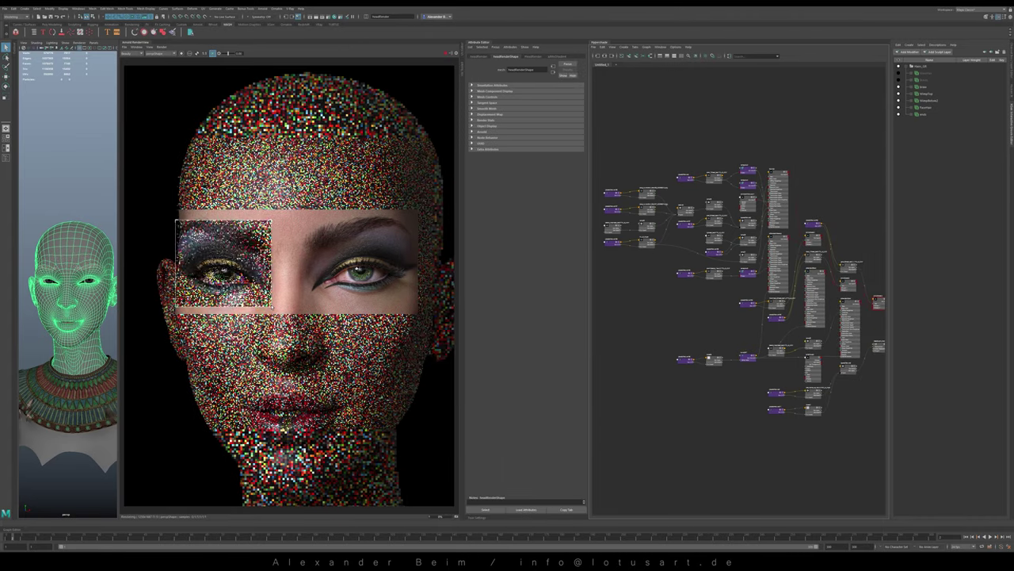
click(578, 117)
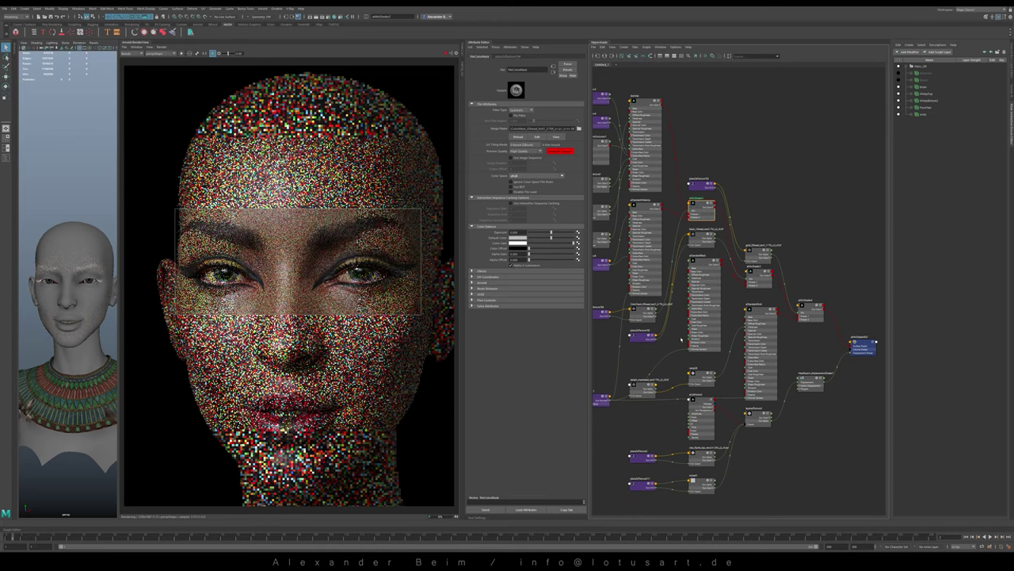
click(760, 271)
click(573, 119)
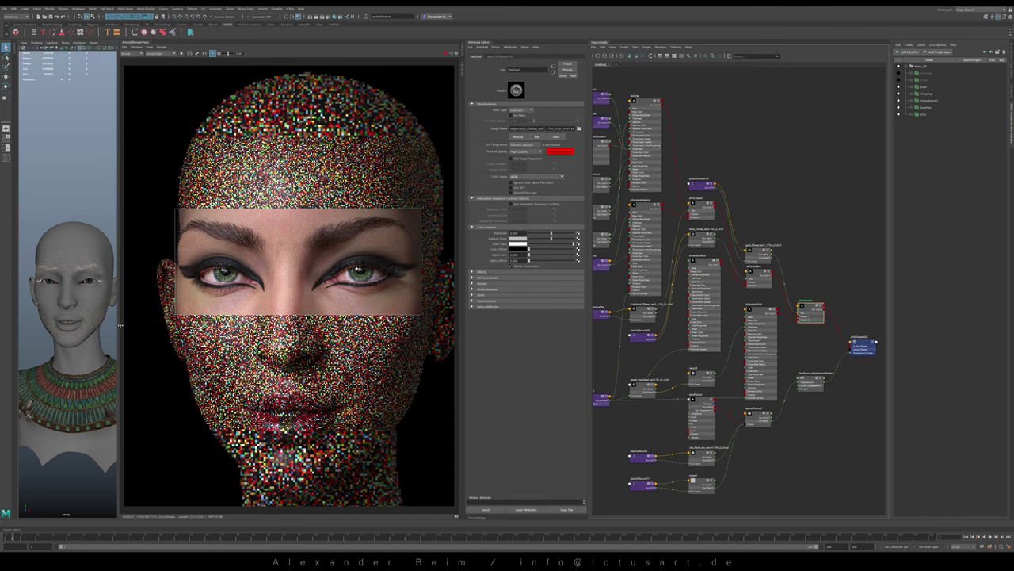
click(760, 273)
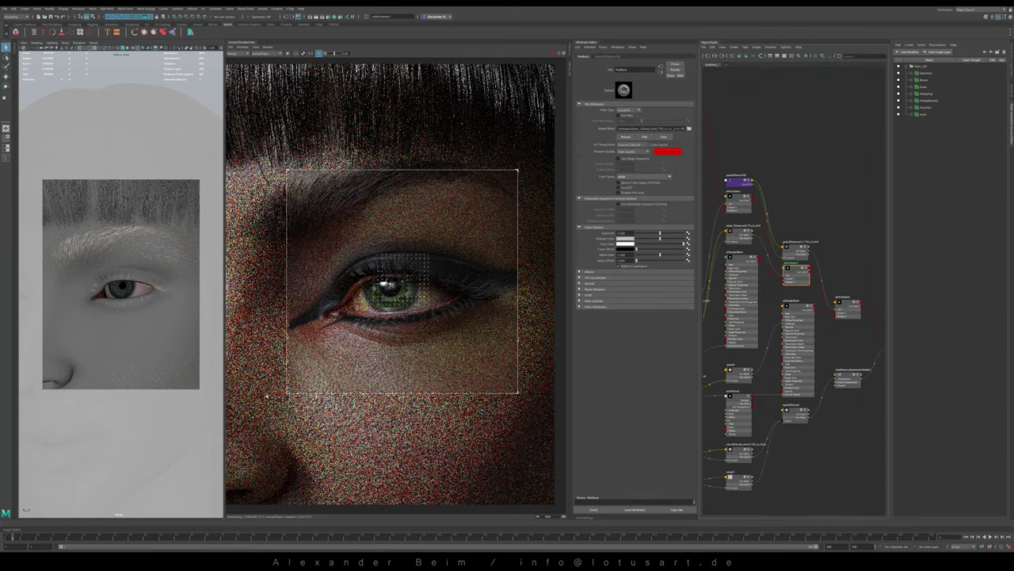
- Re-render a small region over the eye and inspect the eyeshadow file texture nodes
drag(517, 170, 532, 154)
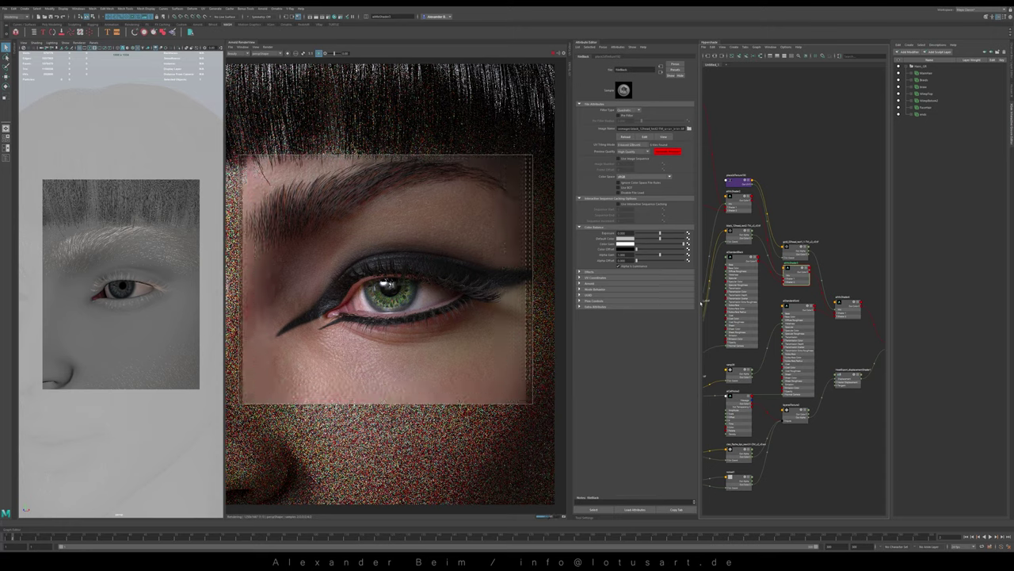
drag(293, 247, 496, 306)
click(846, 305)
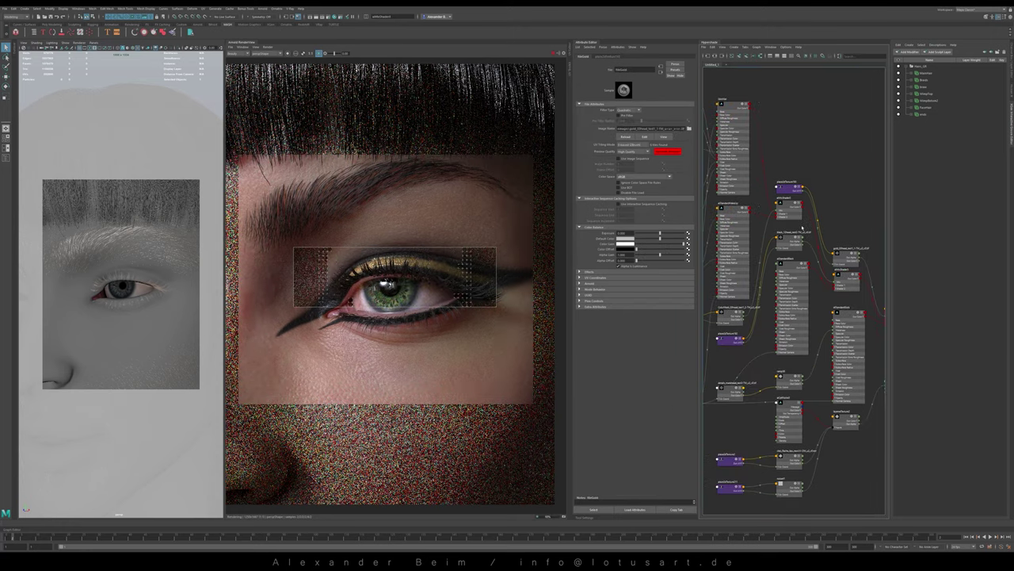
click(729, 486)
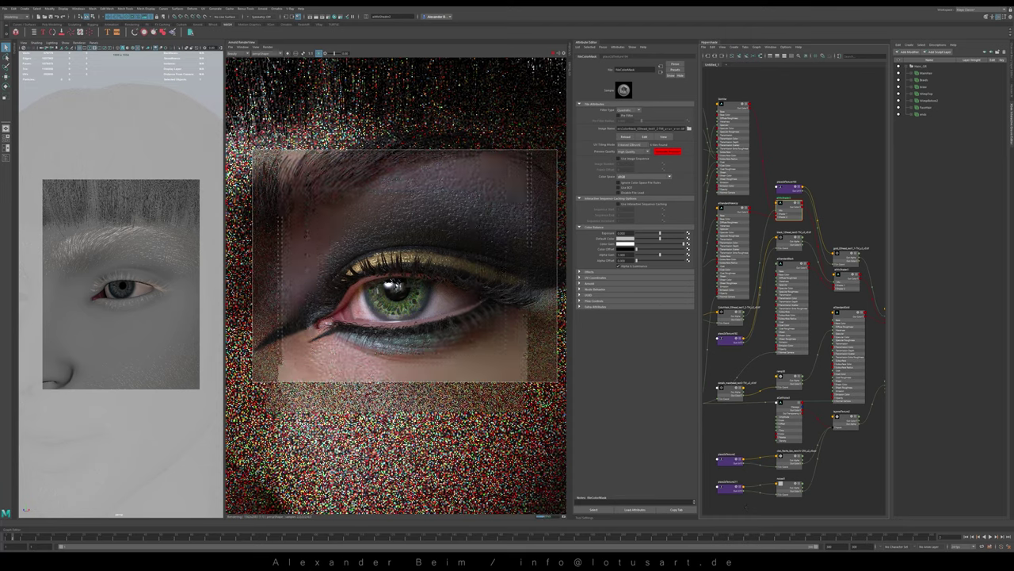
click(307, 15)
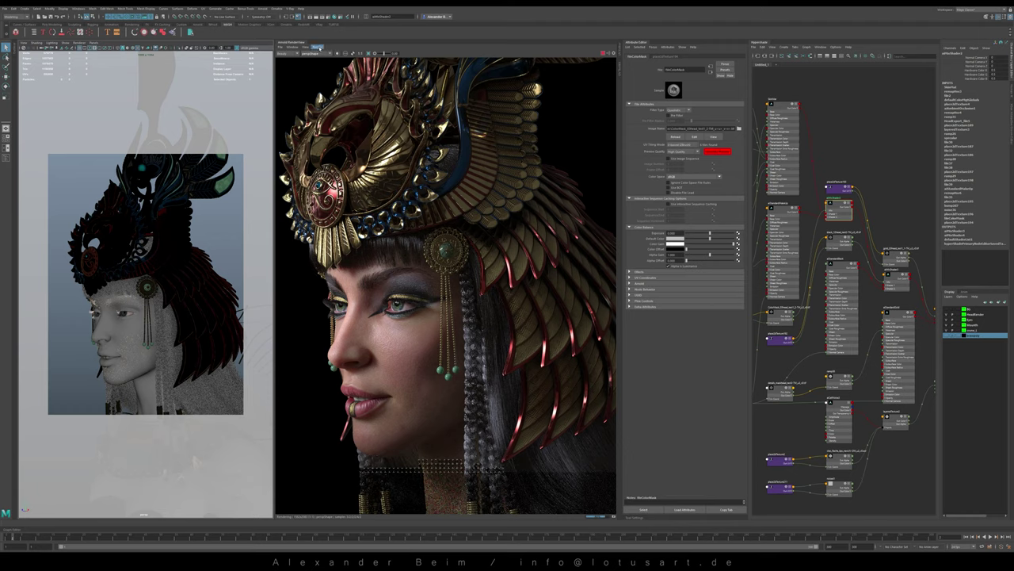
- Render from a different camera and cycle Debug Shading through Basic, Lighting and Occlusion
click(317, 47)
click(372, 124)
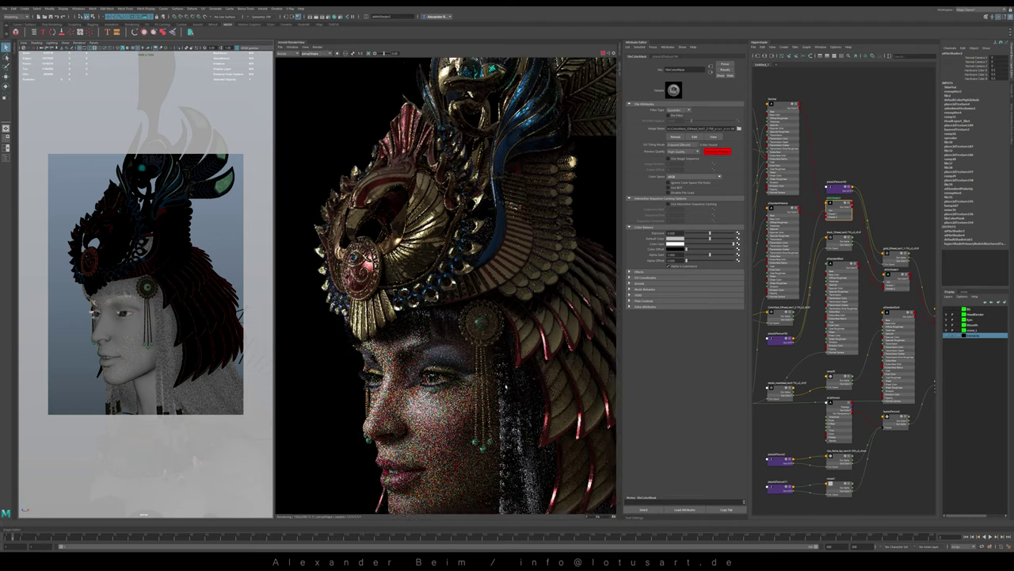
click(317, 46)
click(404, 113)
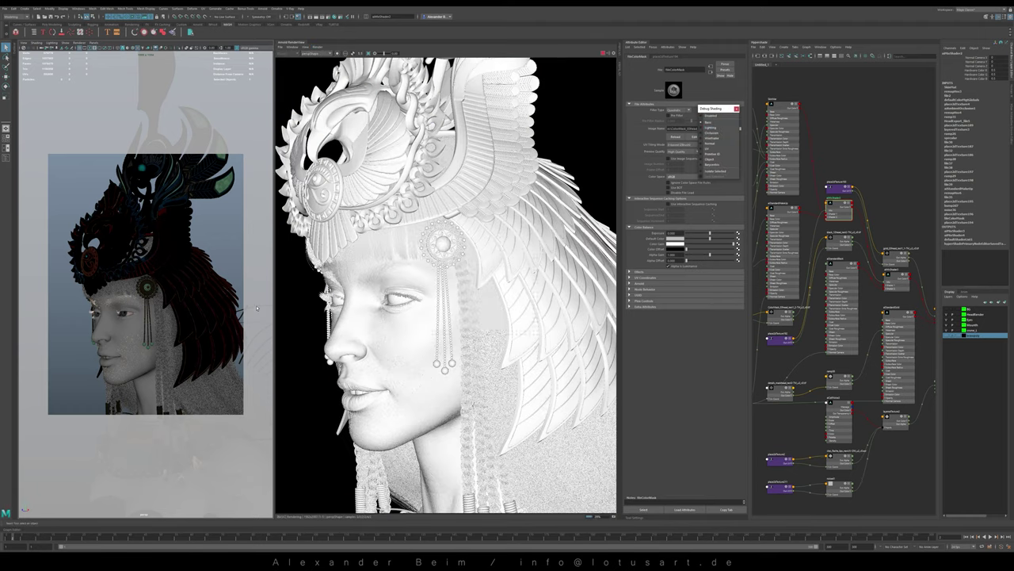
click(710, 127)
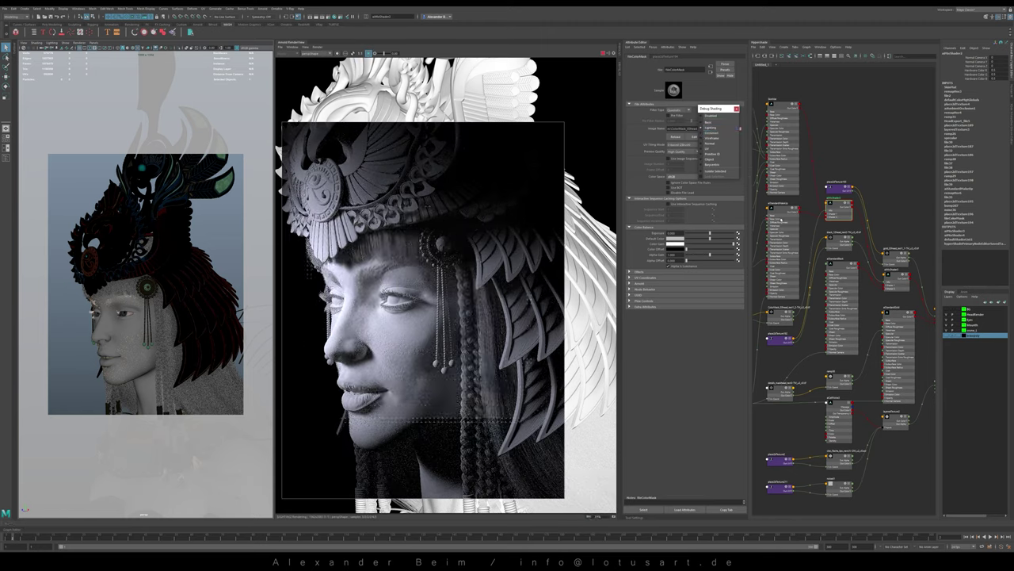
click(718, 133)
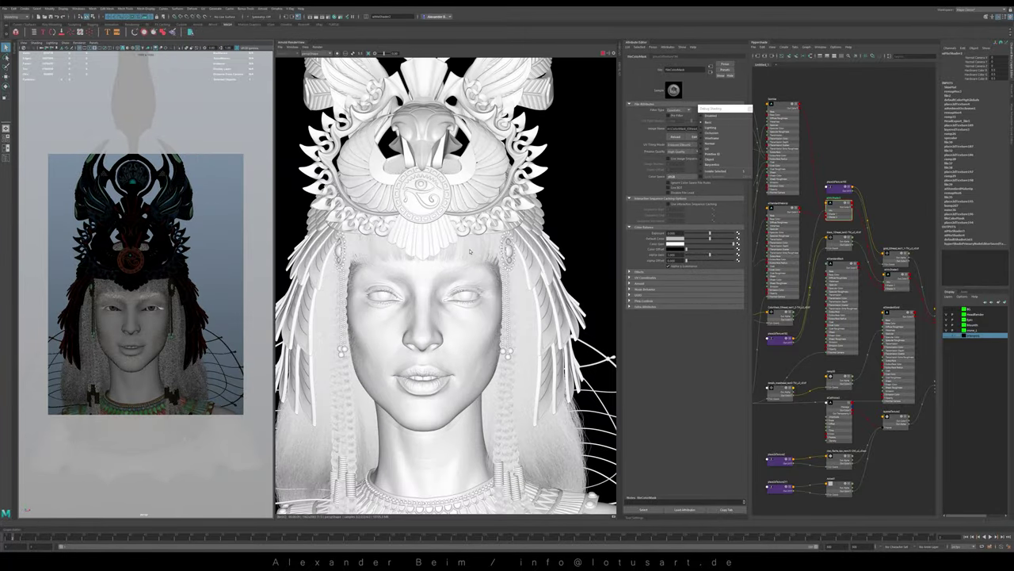
- Turn the head to three-quarter view in Lighting debug shading and dolly in on eye and nose
mouse_move(136, 327)
alt+mouse_down()
mouse_move(176, 315)
mouse_move(194, 293)
alt+mouse_up()
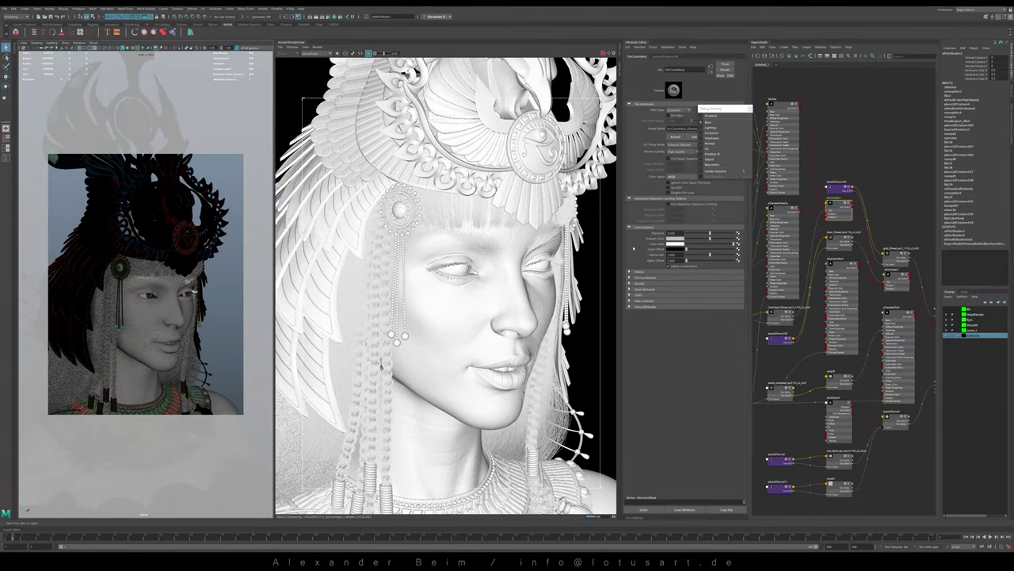
click(713, 127)
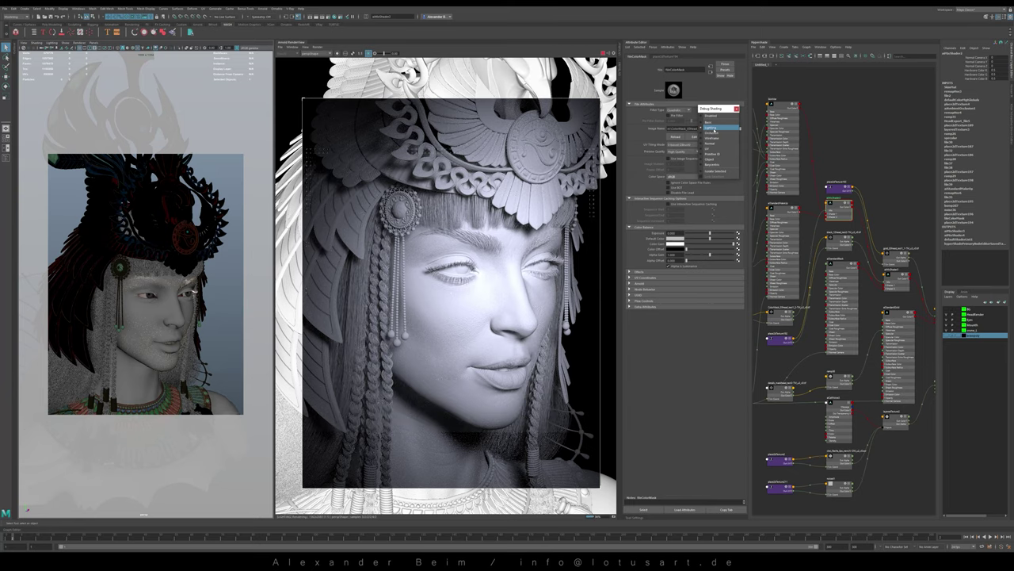
scroll(194, 300, up, 2)
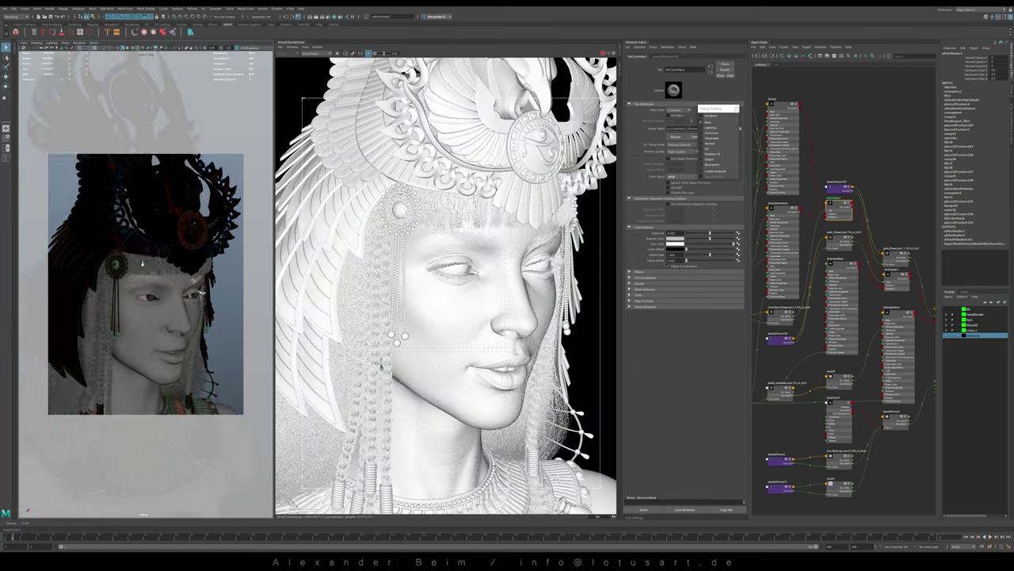
scroll(194, 300, up, 4)
scroll(194, 299, up, 3)
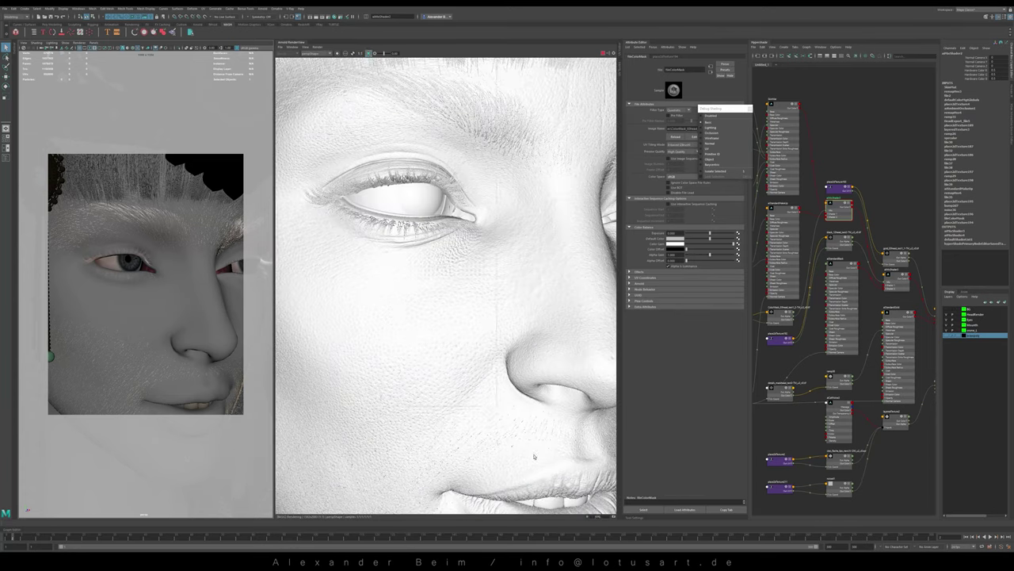
- Pan down to the nose and lips, toggling debug shading between Lighting and white clay
alt+middle_drag(534, 456, 331, 311)
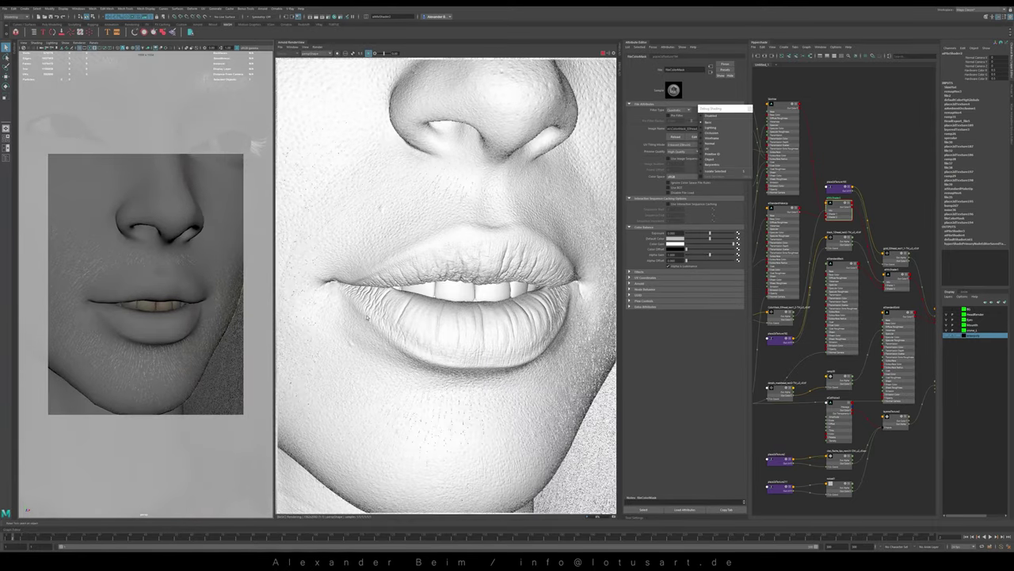
click(710, 130)
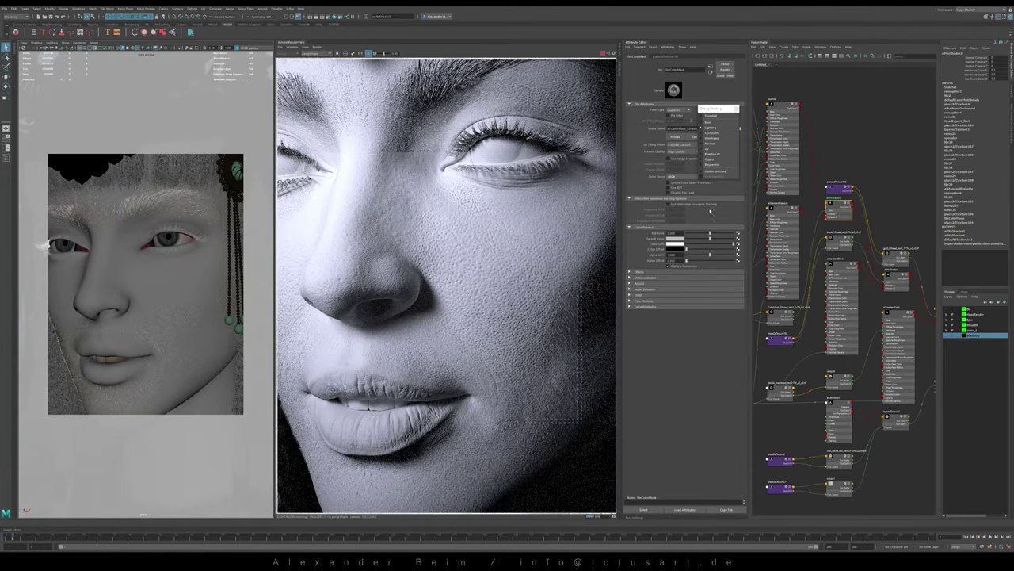
click(711, 126)
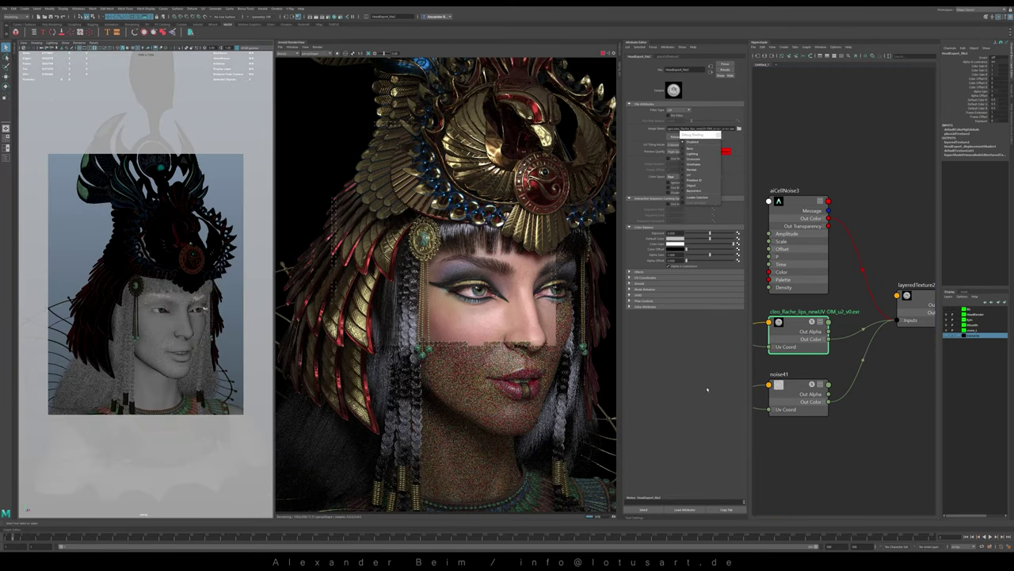
- Turn the camera to a frontal view and zoom in on the made-up face under the headdress fringe
scroll(807, 348, down, 5)
scroll(807, 348, up, 2)
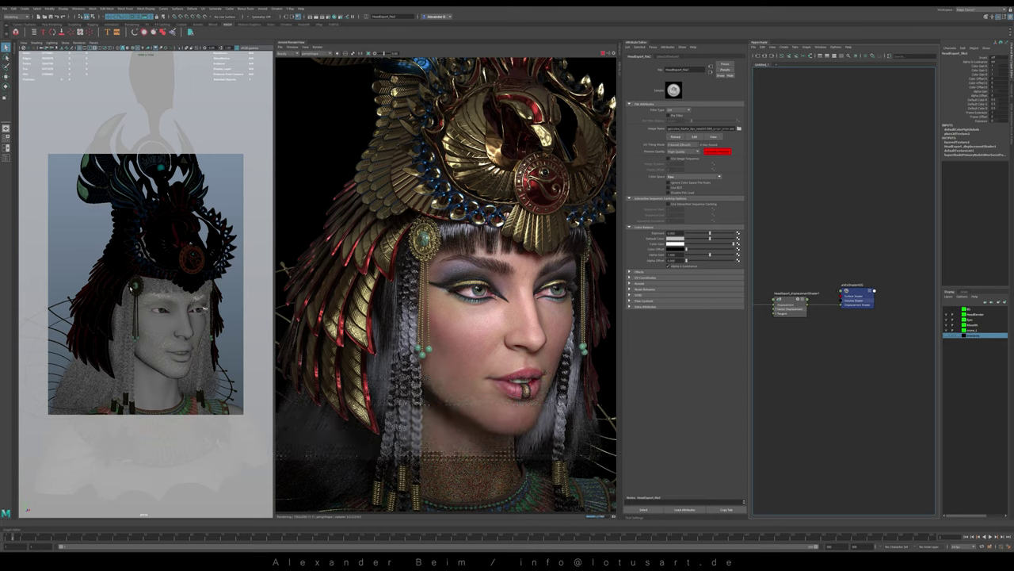
alt+drag(132, 321, 146, 316)
scroll(158, 313, up, 3)
scroll(163, 311, up, 2)
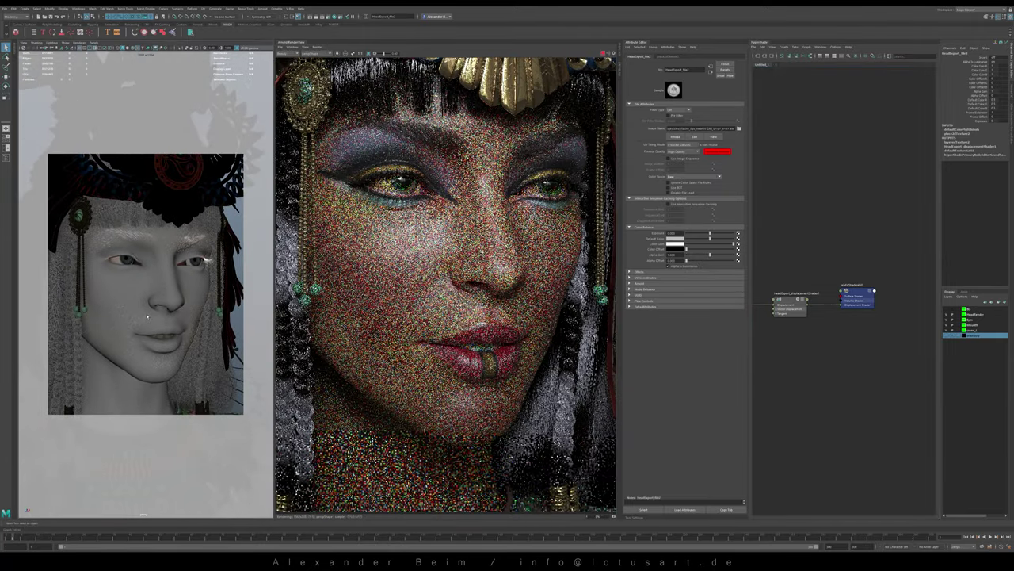